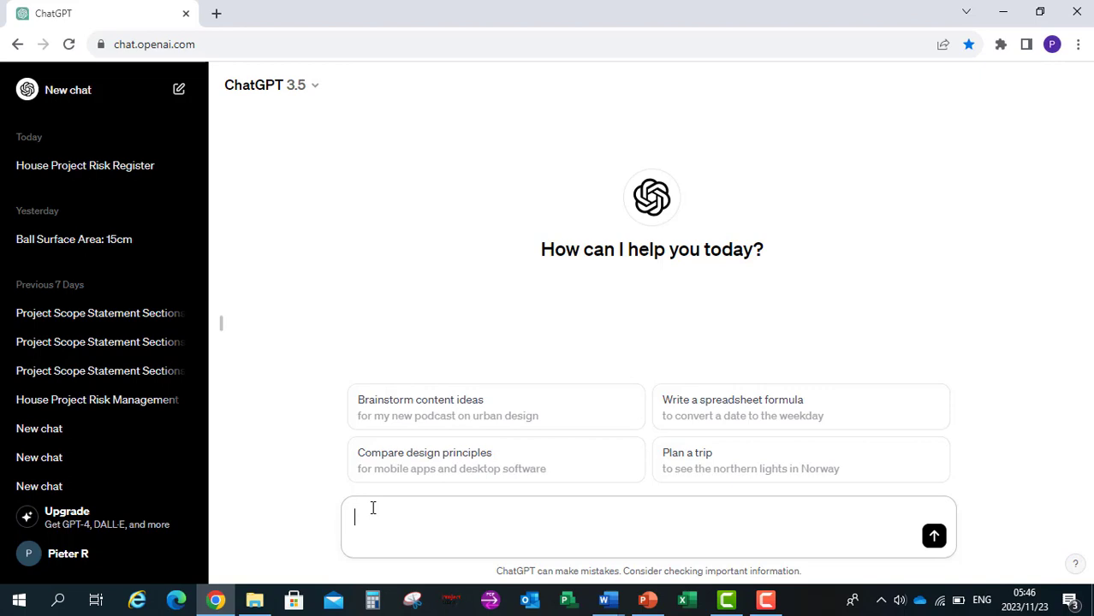
# - Paste the rocky-site four-bedroom double-story house risk register prompt into the message box
pyautogui.write('Prepare a project risk register for the following project. The design and construction of a four-bedroom double-story house.  The design period of the house will be two month and the construction period 10 month at a total cost of $400,000.  The soil conditions are very rocky, and the construction period will be during a forecasted up normal rainy season.')
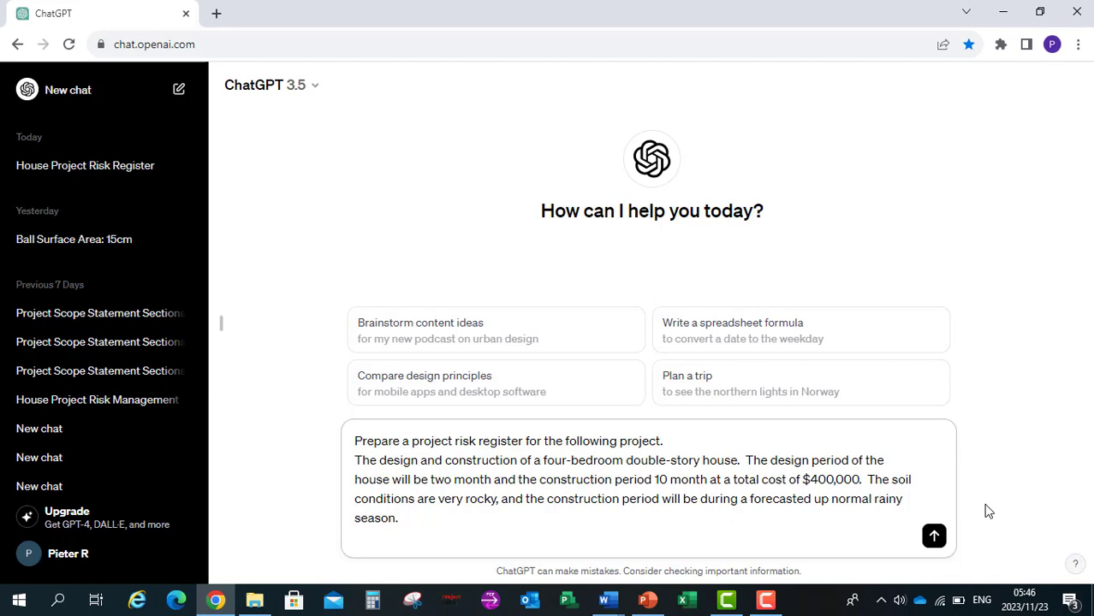
# - Send the house-project prompt and receive a ten-risk register with probabilities, impacts and mitigations
pyautogui.click(933, 537)
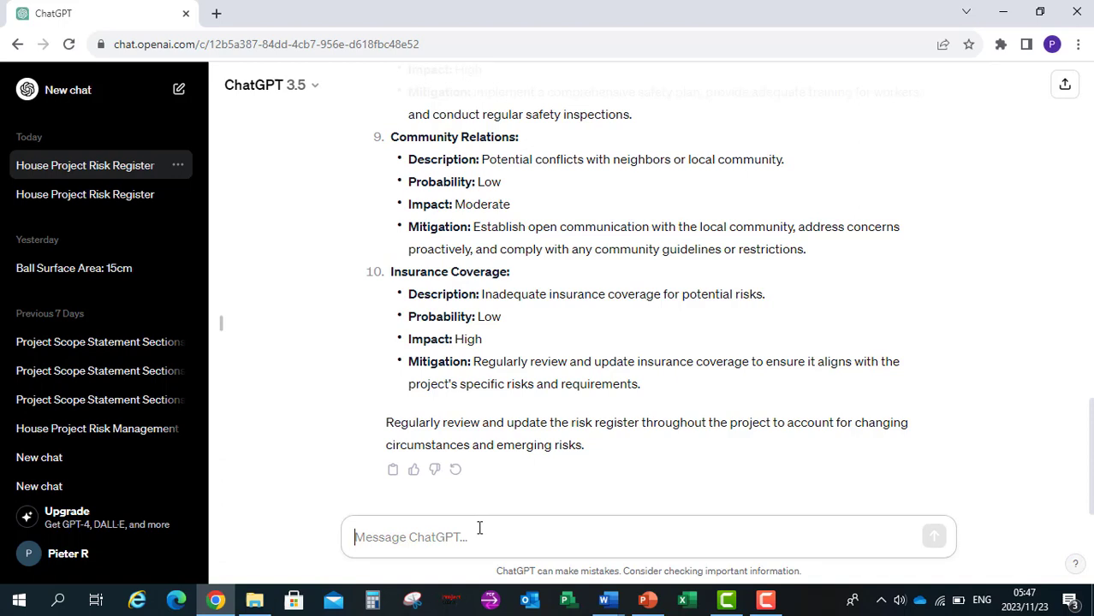
# - Send the follow-up 'Please provide the answer in a tabular format.'
pyautogui.write('P')
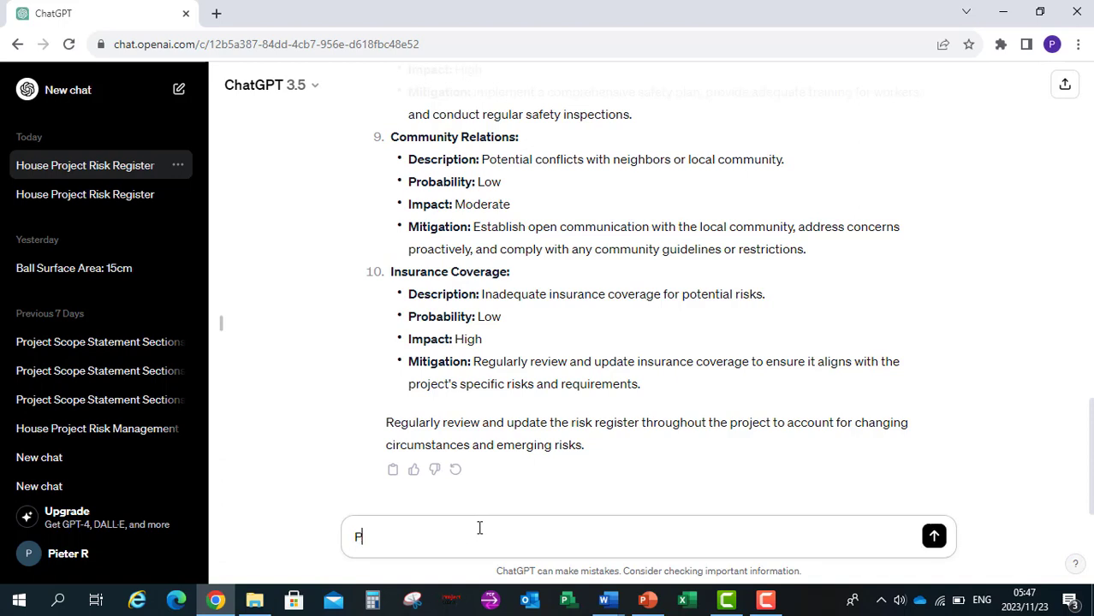
pyautogui.write('lease ')
pyautogui.write('prov')
pyautogui.write('ide')
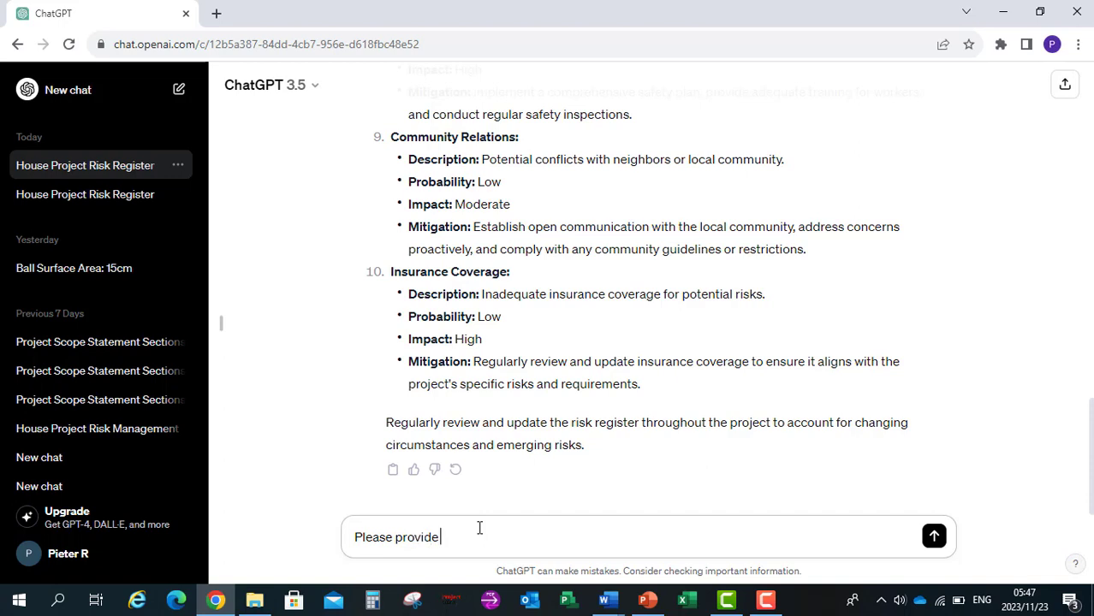
pyautogui.write(' the a')
pyautogui.write('nster')
pyautogui.press('BackSpace')
pyautogui.press('BackSpace')
pyautogui.press('BackSpace')
pyautogui.write('w')
pyautogui.write('er in a')
pyautogui.write(' tabula')
pyautogui.write('r format')
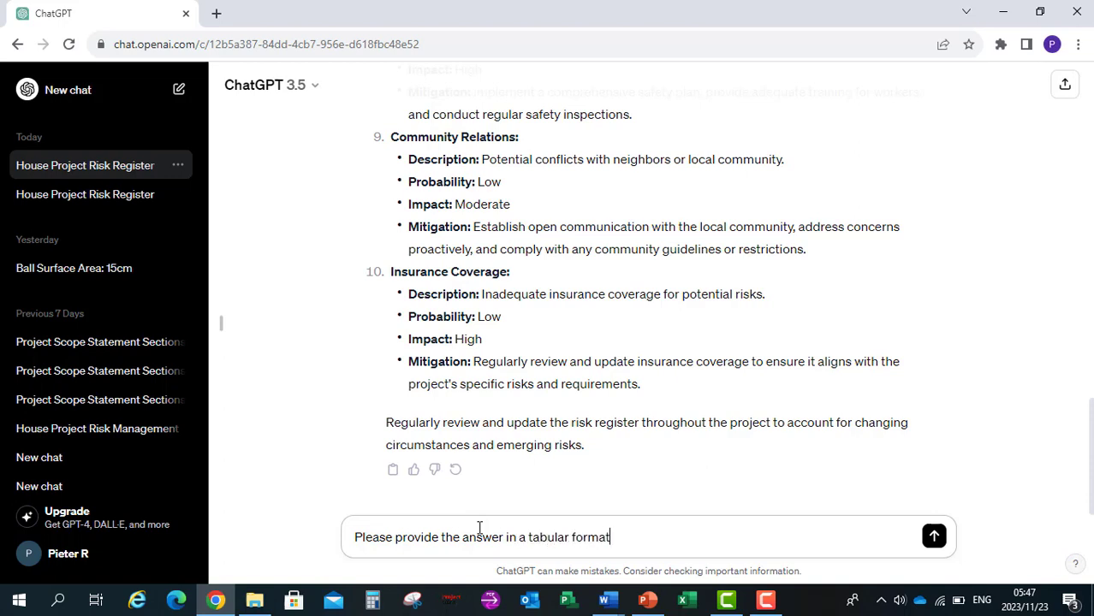
pyautogui.write('.')
pyautogui.click(935, 536)
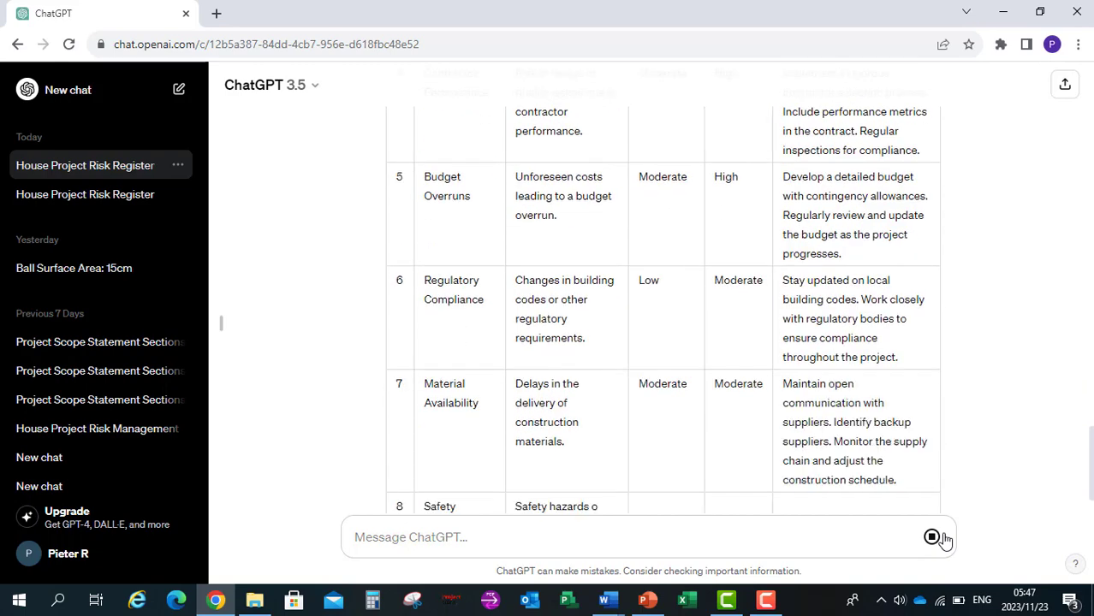
pyautogui.click(941, 536)
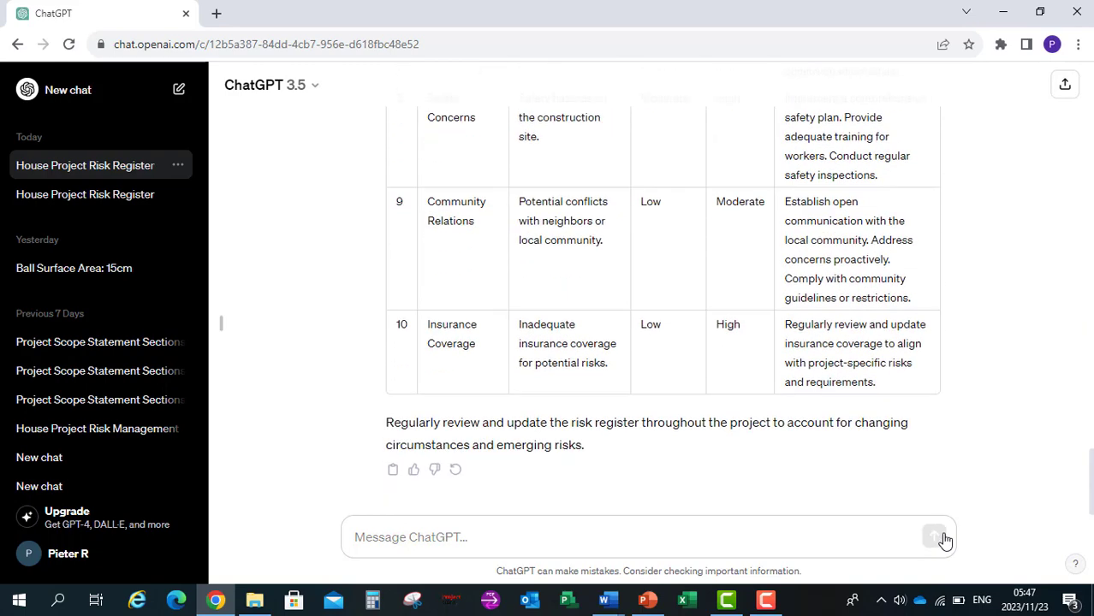
pyautogui.scroll(4, 616, 399)
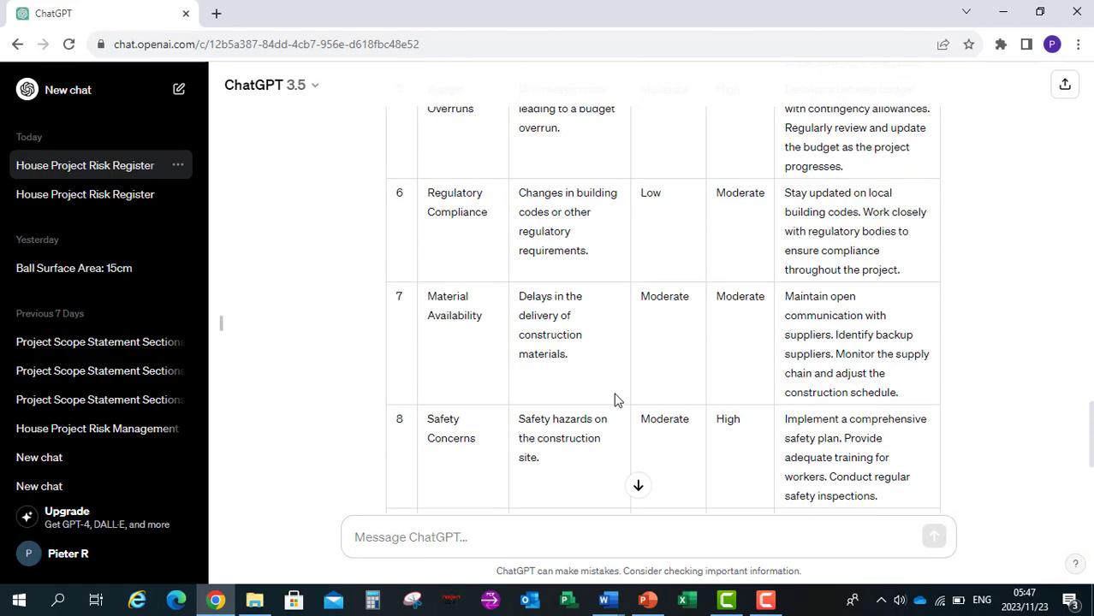
pyautogui.scroll(4, 616, 400)
pyautogui.scroll(3, 616, 400)
pyautogui.scroll(2, 616, 398)
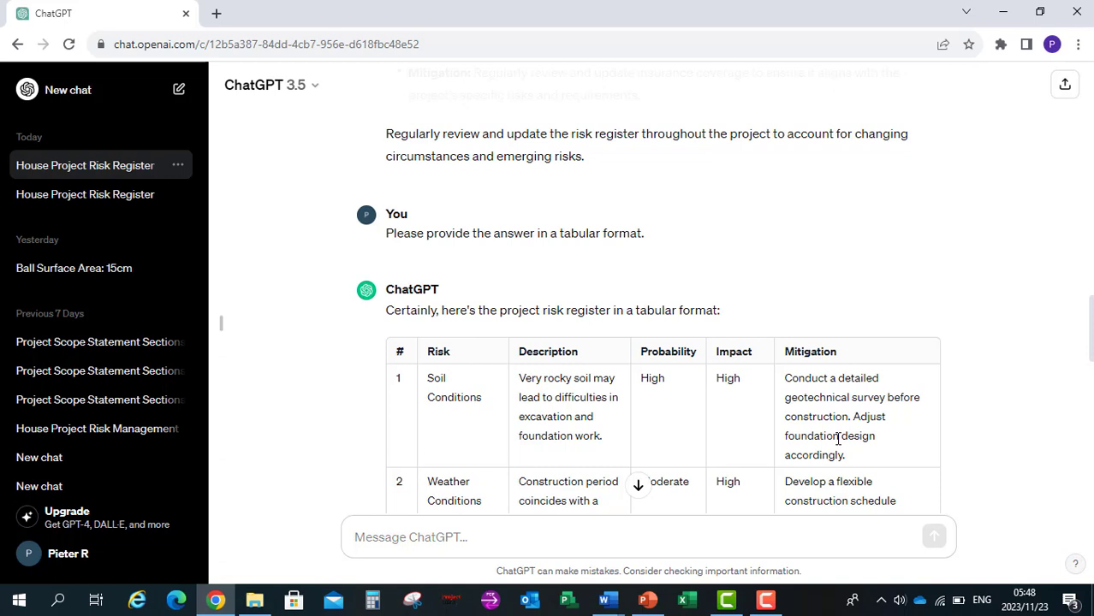
# - Write the follow-up 'Add a Risk Owner column to the risk register.' without sending it
pyautogui.click(409, 534)
pyautogui.write('Add a')
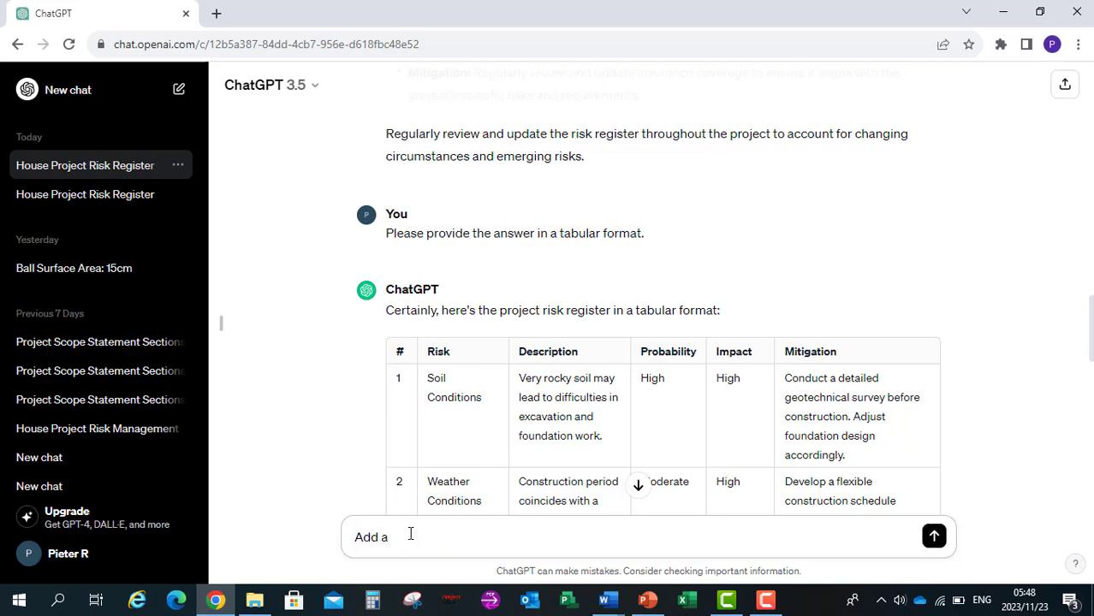
pyautogui.write(' Risk ')
pyautogui.write('Owner c')
pyautogui.write('olume')
pyautogui.press('BackSpace')
pyautogui.write('n to t')
pyautogui.write('he')
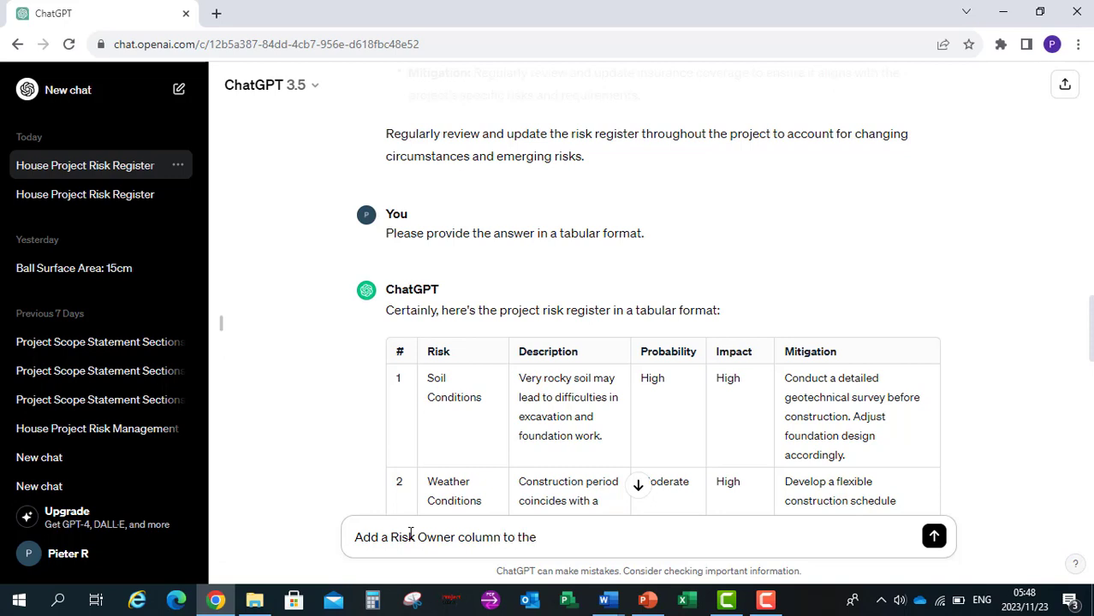
pyautogui.write(' ri')
pyautogui.write('sk regist')
pyautogui.write('er')
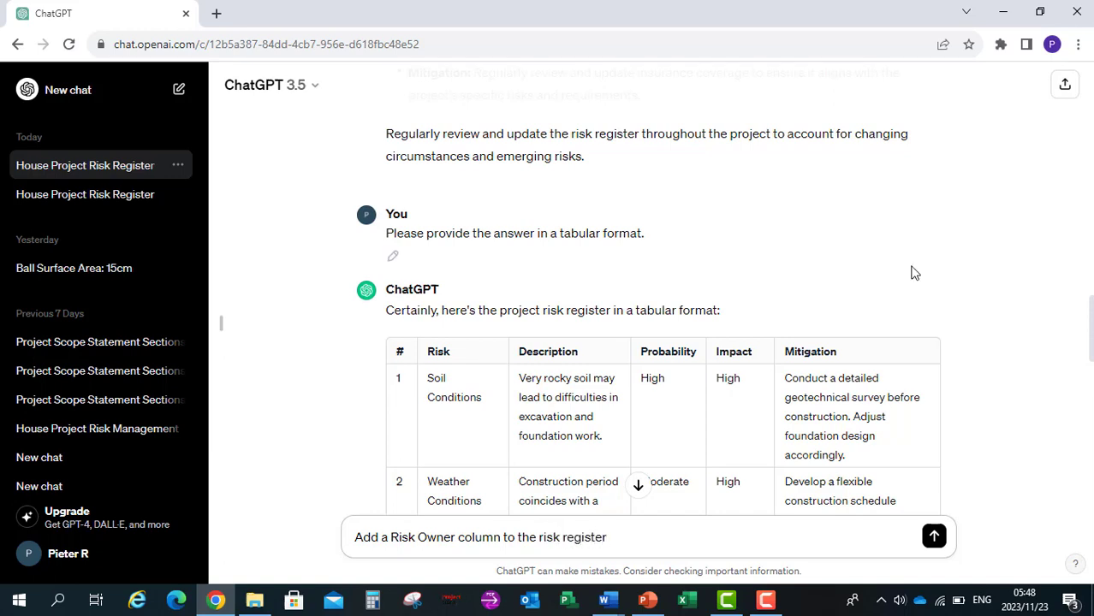
pyautogui.write('.')
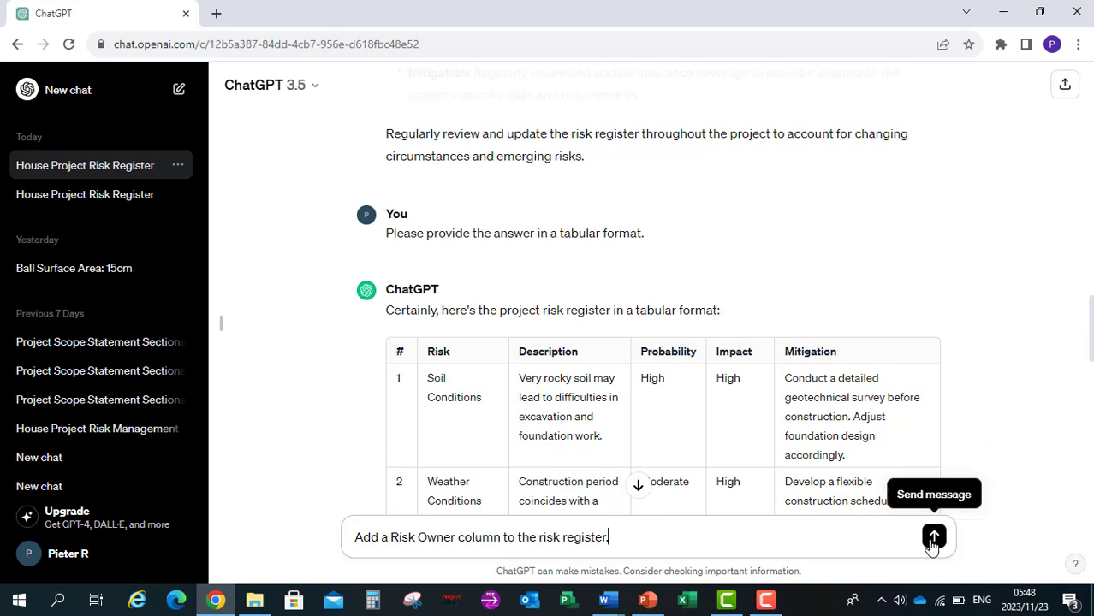
# - Send the Risk Owner request and review the updated table with its new Risk Owner column
pyautogui.click(933, 537)
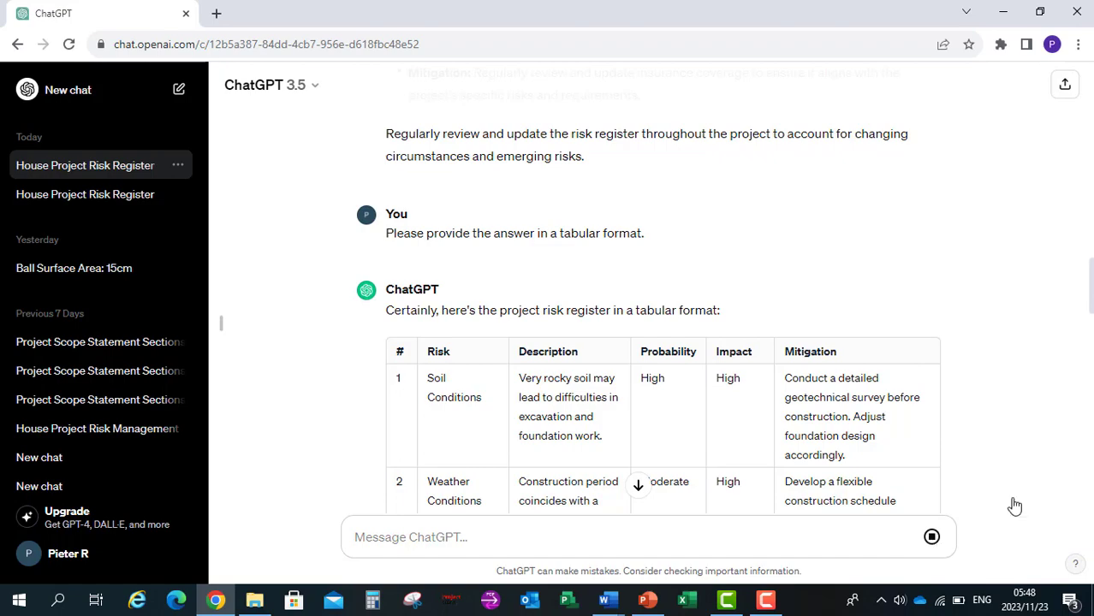
pyautogui.scroll(-4, 695, 417)
pyautogui.scroll(-7, 642, 436)
pyautogui.scroll(10, 642, 436)
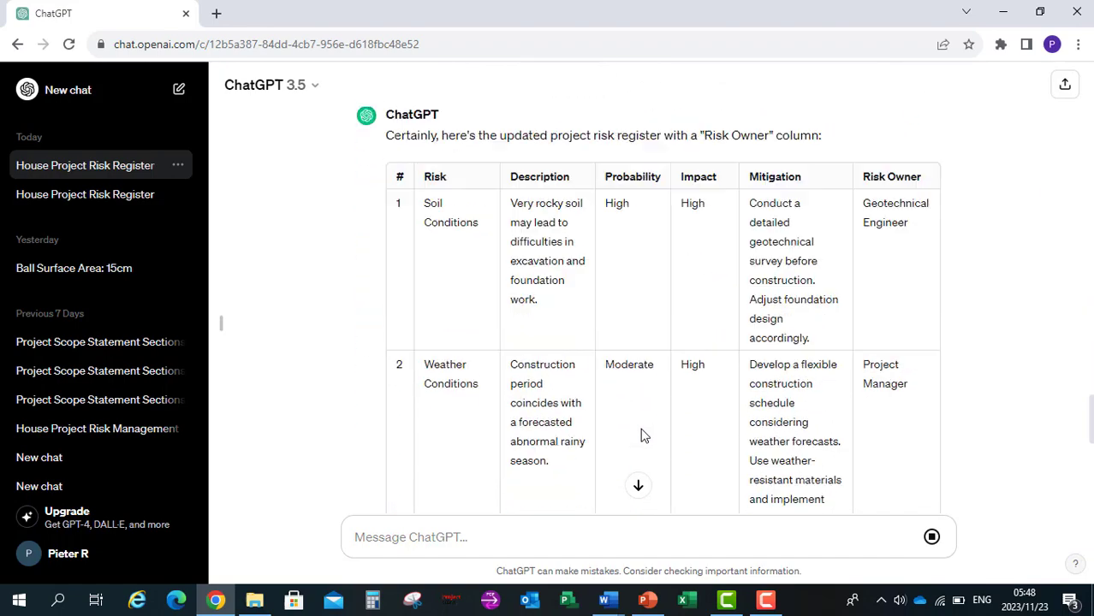
pyautogui.scroll(-1, 641, 432)
pyautogui.scroll(2, 642, 411)
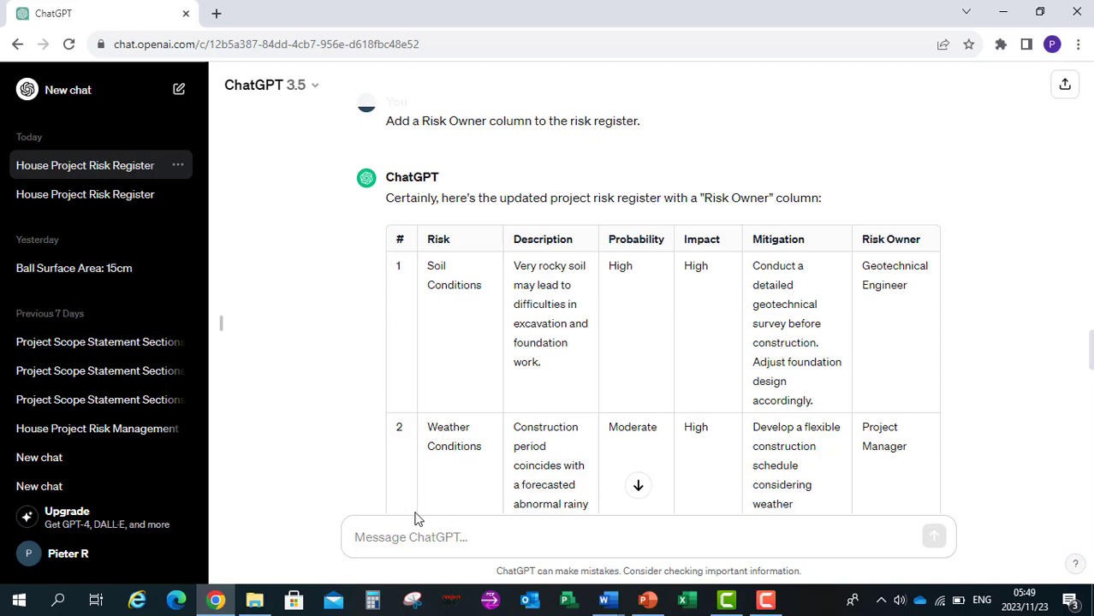
# - Send the follow-up 'Move the Risk Owner column to after Description.'
pyautogui.click(385, 544)
pyautogui.write('Mov')
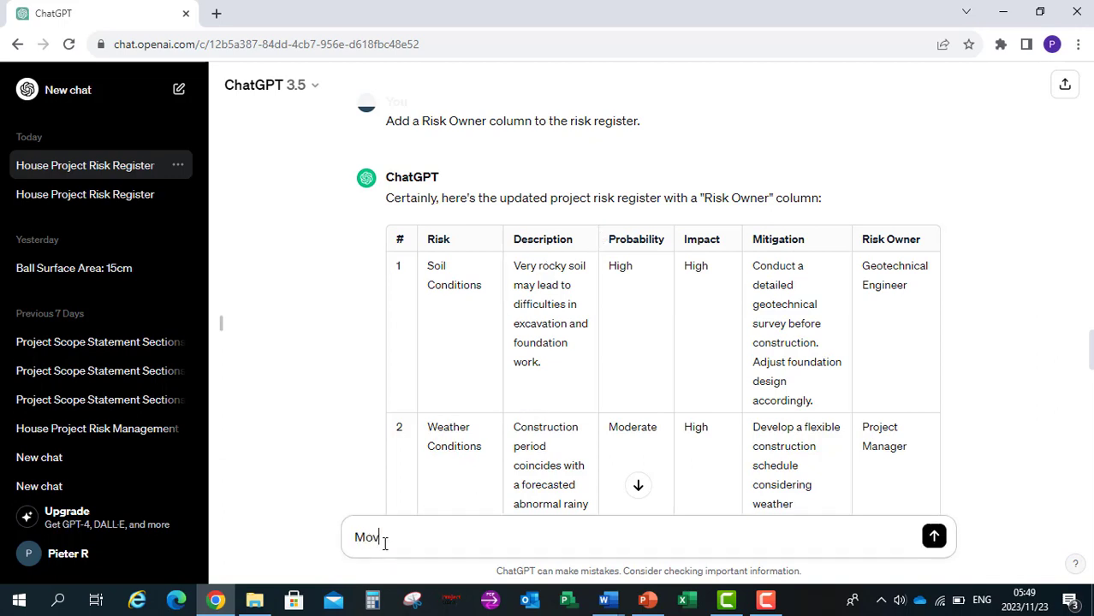
pyautogui.write('e')
pyautogui.press('BackSpace')
pyautogui.write('e')
pyautogui.write('e ')
pyautogui.write('Risk Own')
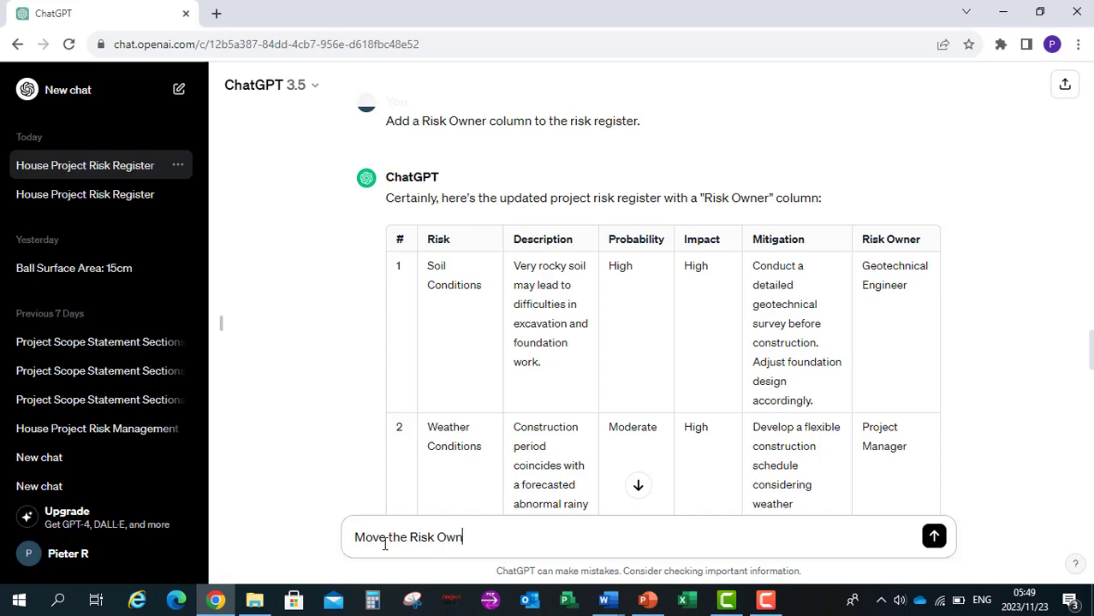
pyautogui.write('er c')
pyautogui.write('ilumn')
pyautogui.press('BackSpace')
pyautogui.press('BackSpace')
pyautogui.press('BackSpace')
pyautogui.press('BackSpace')
pyautogui.press('BackSpace')
pyautogui.press('BackSpace')
pyautogui.write('olumn')
pyautogui.write(' to after ')
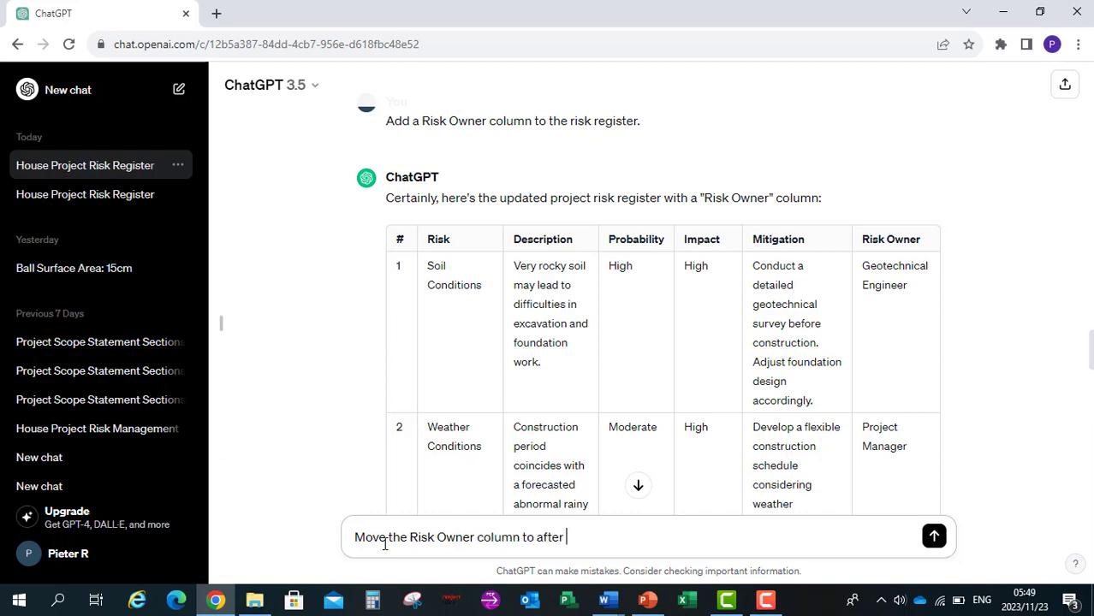
pyautogui.write('Des')
pyautogui.write('cription')
pyautogui.write('.')
pyautogui.click(933, 537)
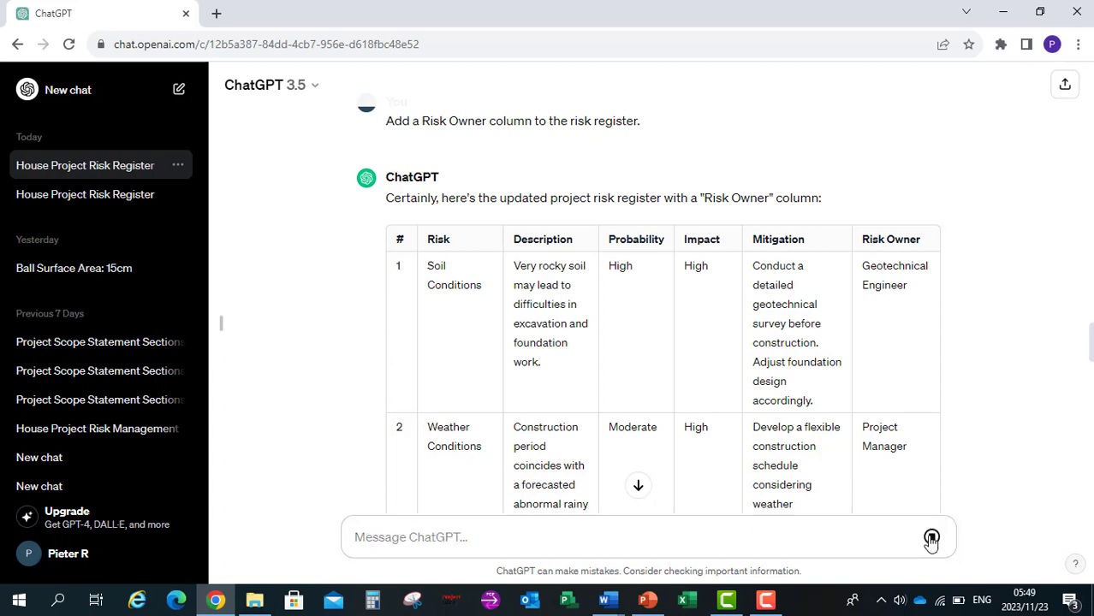
# - Scroll through the regenerating table to check Risk Owner now follows Description
pyautogui.scroll(-5, 634, 368)
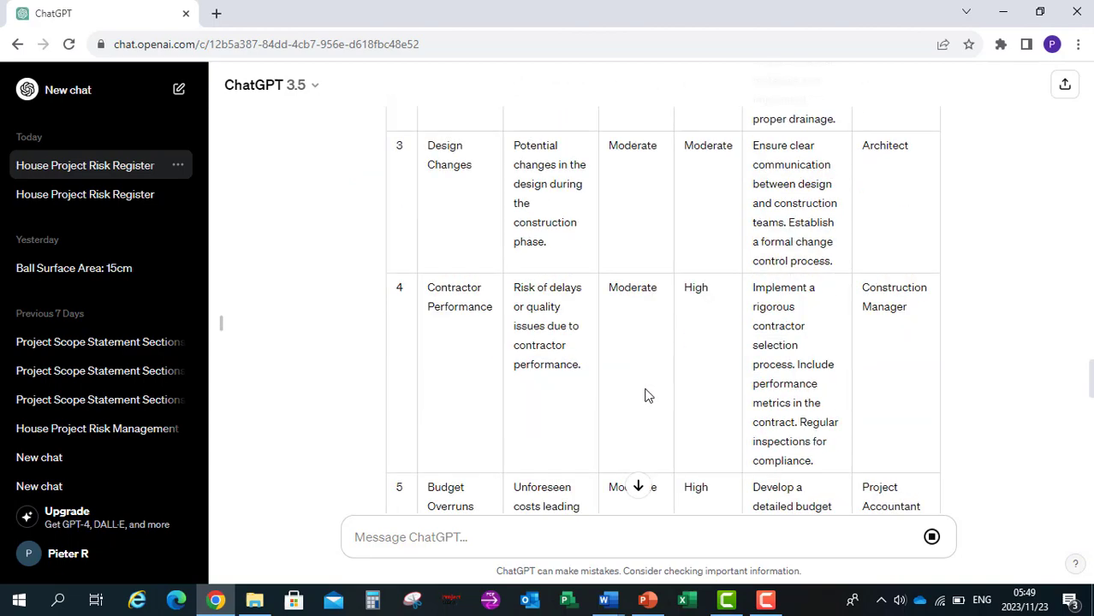
pyautogui.scroll(-5, 646, 394)
pyautogui.scroll(-5, 646, 394)
pyautogui.scroll(-5, 646, 394)
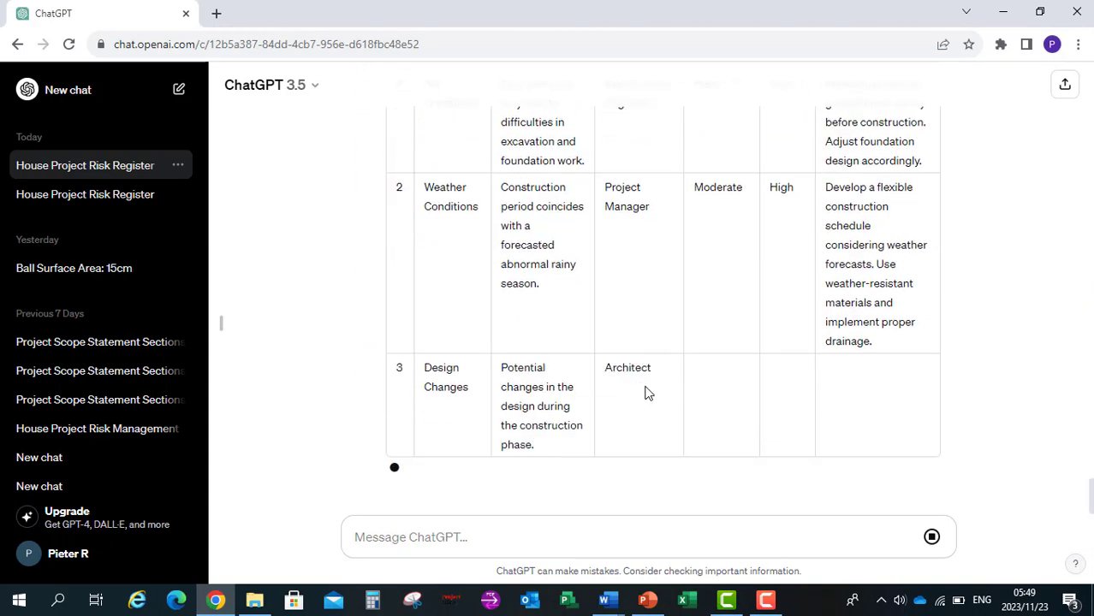
pyautogui.scroll(1, 648, 393)
pyautogui.scroll(3, 646, 390)
pyautogui.scroll(-1, 629, 337)
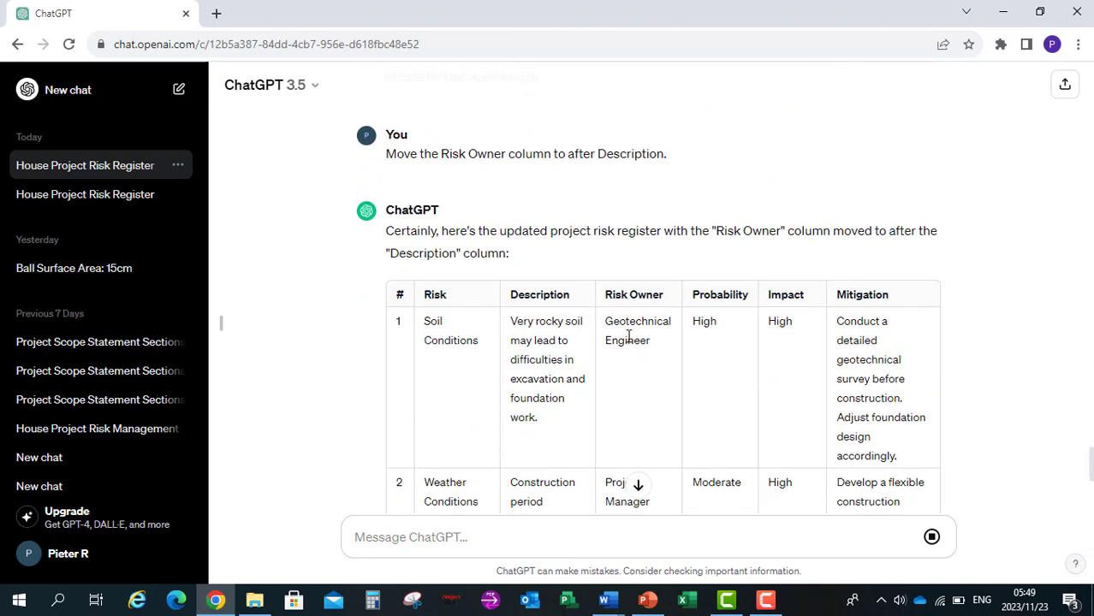